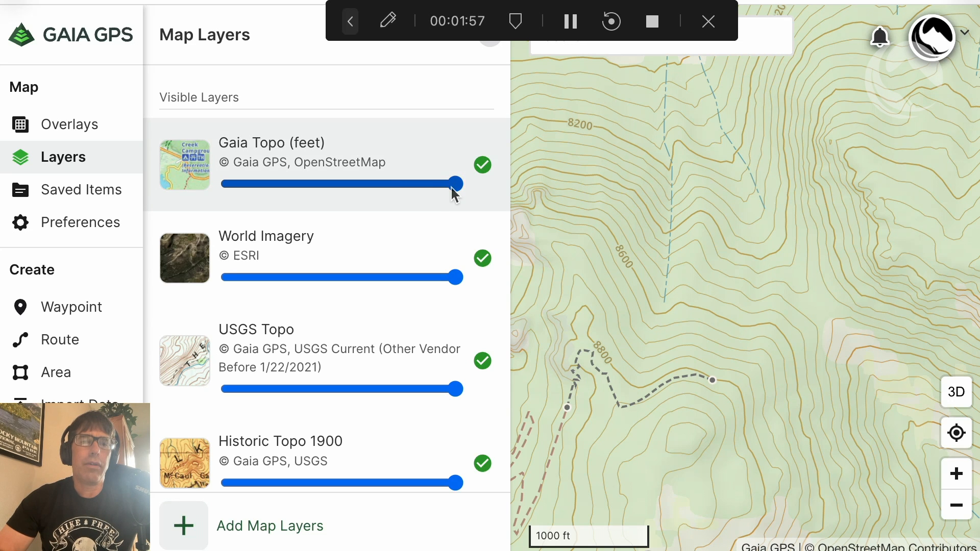
- Fade Gaia Topo to zero, bring it back over the imagery, then fade it out again
left_click_drag(456, 185, 222, 185)
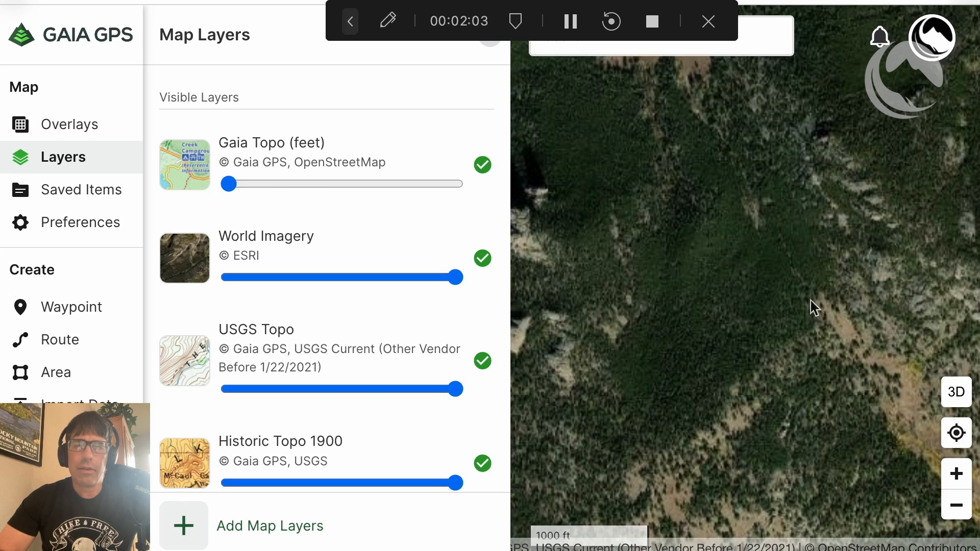
scroll(811, 301, "up", 2)
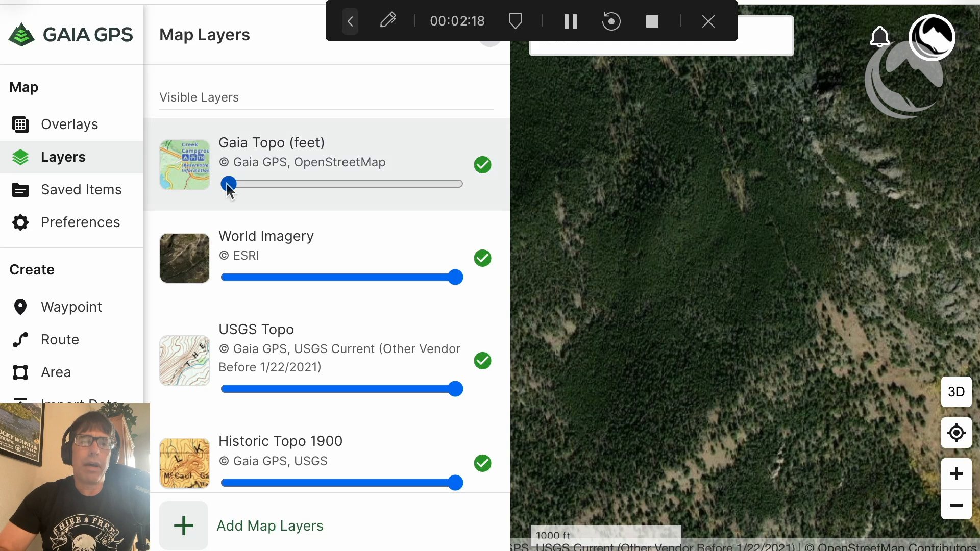
left_click_drag(228, 185, 479, 188)
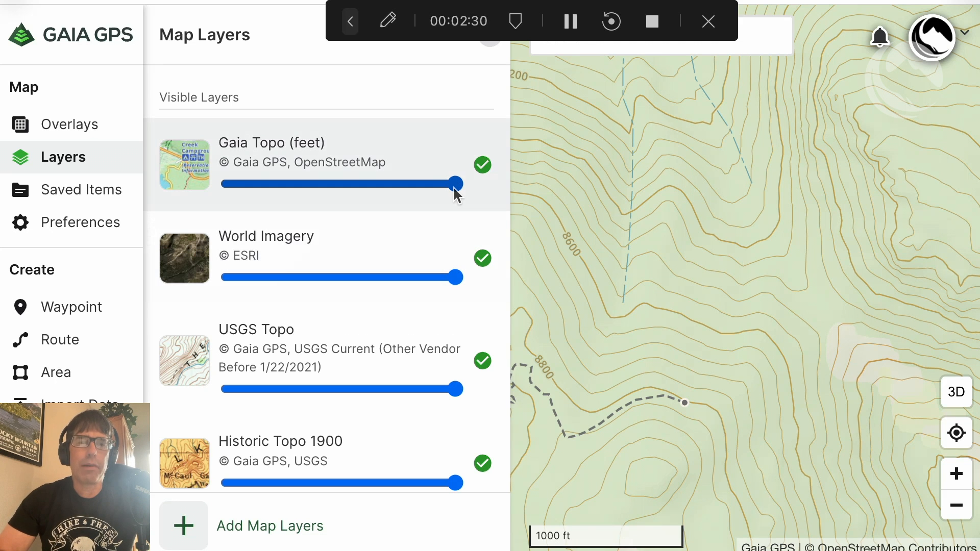
left_click_drag(456, 185, 228, 184)
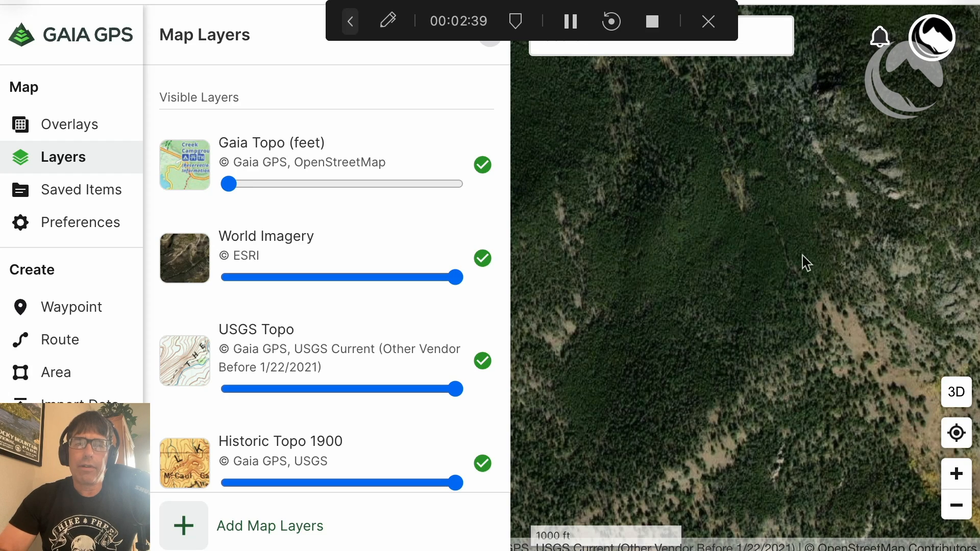
scroll(803, 255, "up", 5)
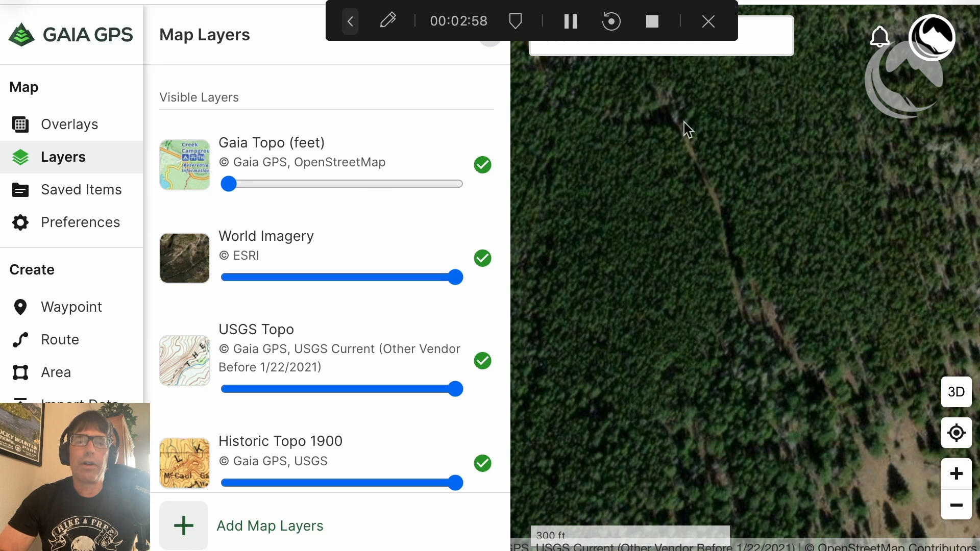
scroll(684, 122, "down", 2)
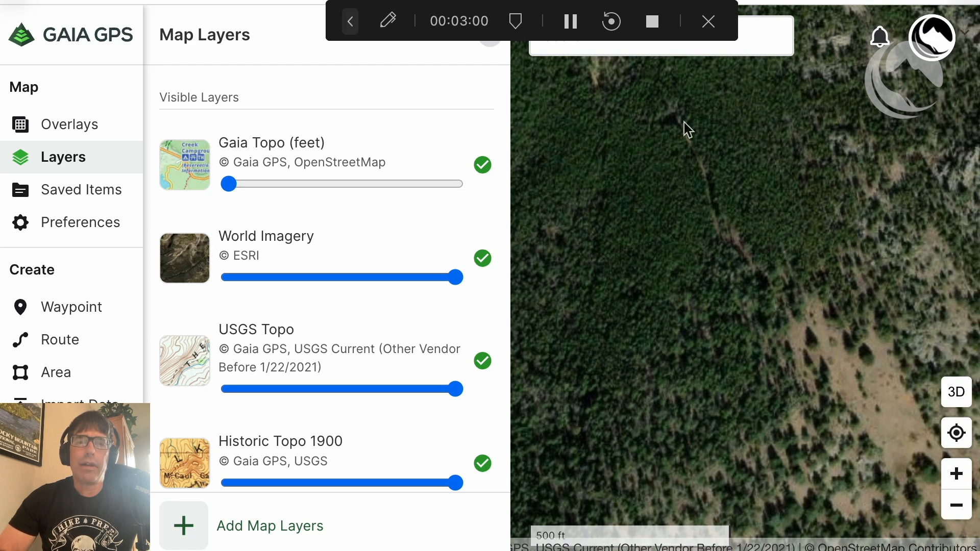
scroll(684, 121, "down", 1)
- Shift the satellite view along the slope and nudge Gaia Topo to compare against imagery
left_click_drag(689, 179, 779, 303)
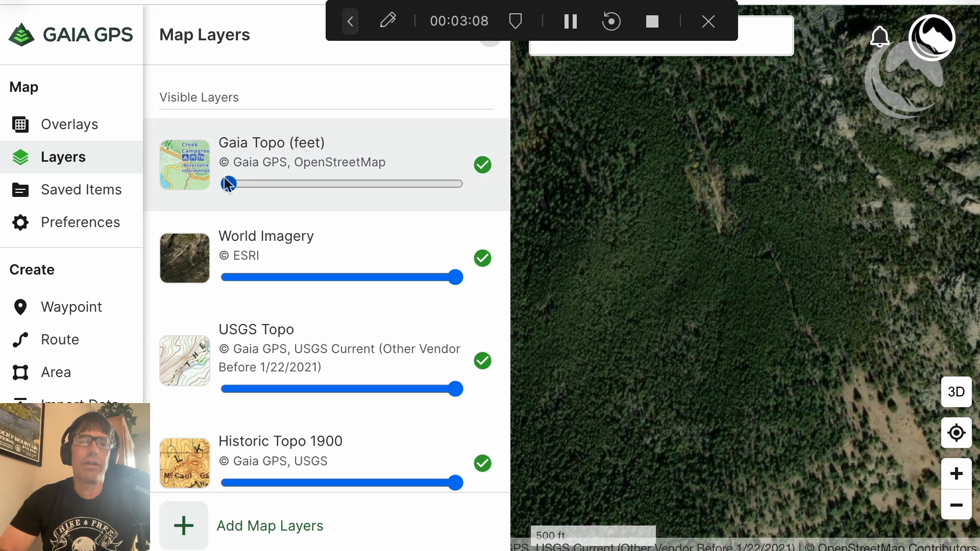
mouse_move(230, 184)
left_mouse_down()
mouse_move(458, 184)
mouse_move(175, 184)
left_mouse_up()
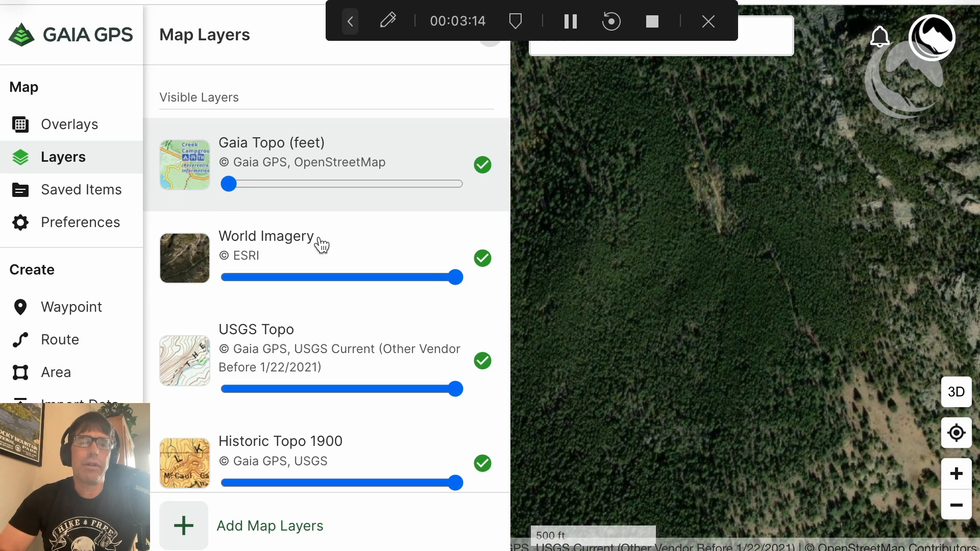
- Fade World Imagery and USGS Topo to zero so Historic Topo 1900 shows the old dashed road
left_click_drag(452, 277, 452, 282)
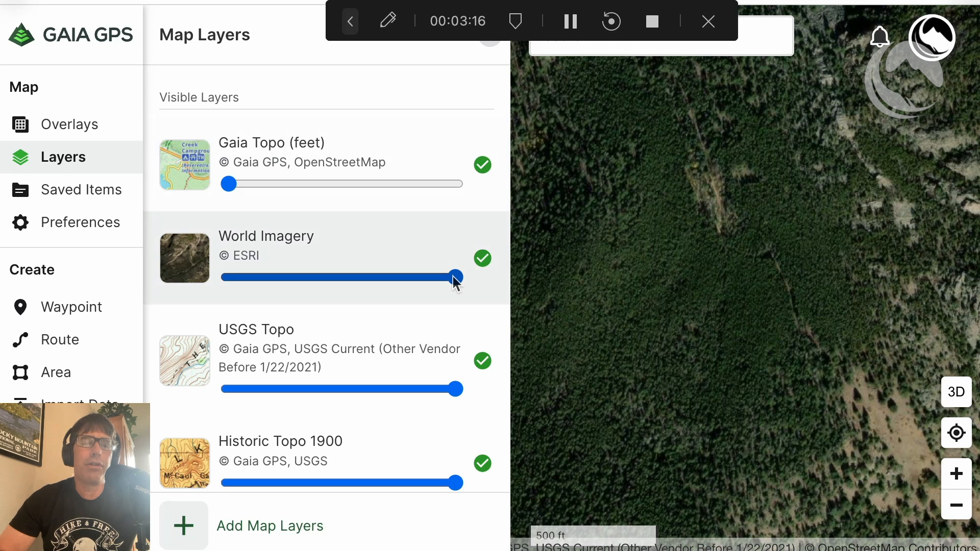
left_click_drag(455, 277, 228, 277)
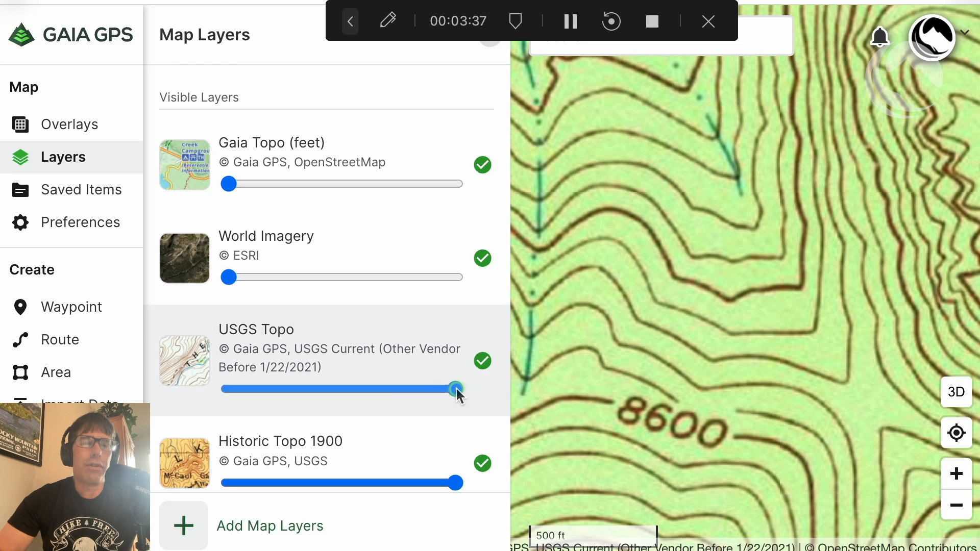
left_click_drag(456, 388, 174, 389)
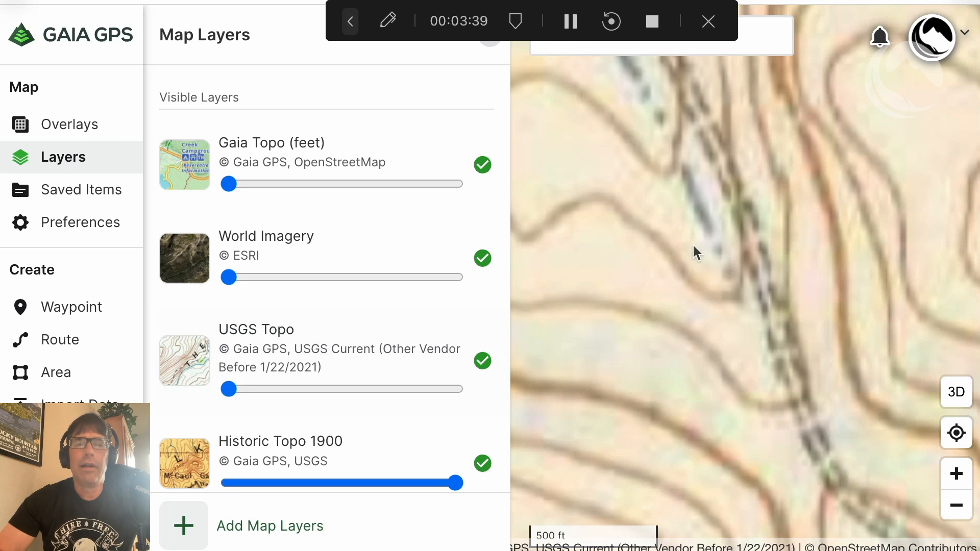
scroll(692, 243, "down", 3)
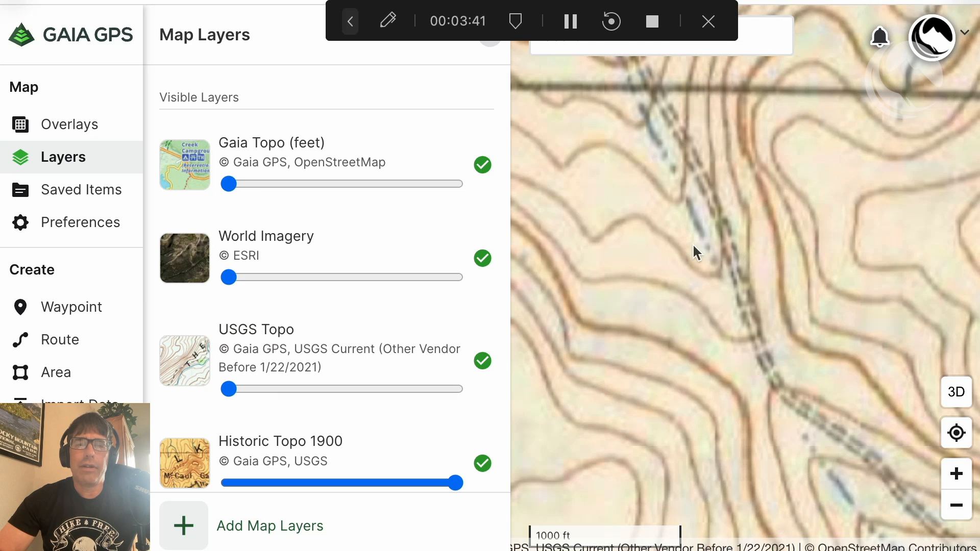
scroll(692, 243, "down", 1)
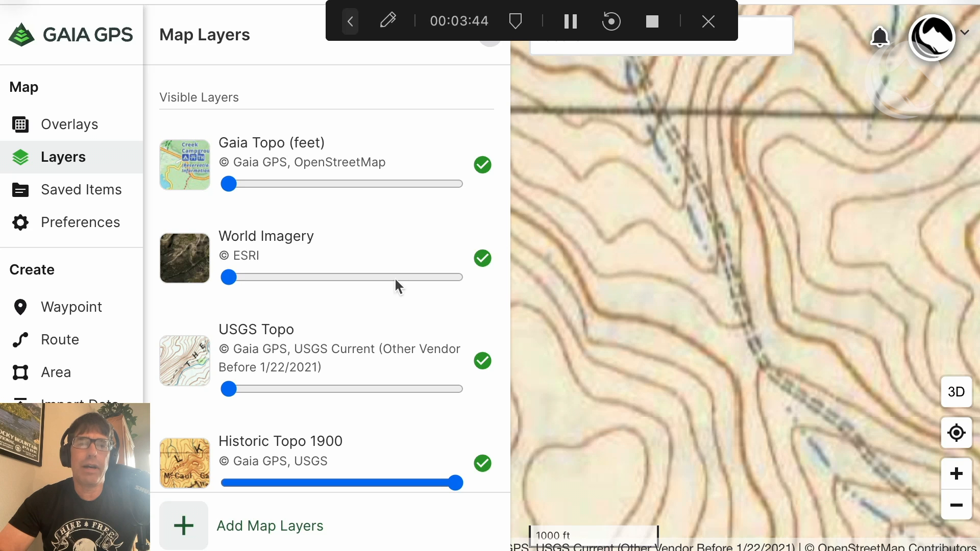
- Raise World Imagery to roughly 60% so satellite imagery blends over the 1900 contours
left_click(229, 277)
left_click_drag(239, 278, 299, 280)
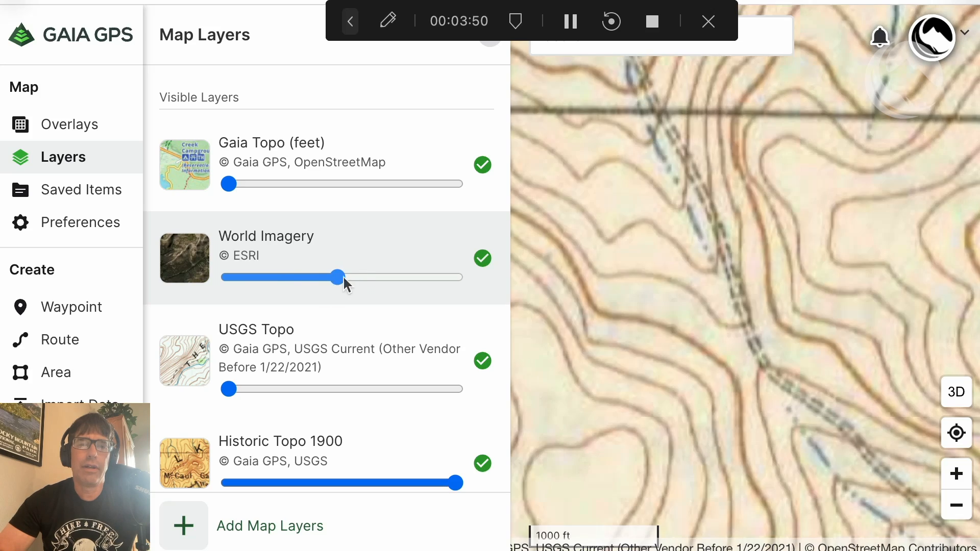
left_click_drag(343, 282, 366, 276)
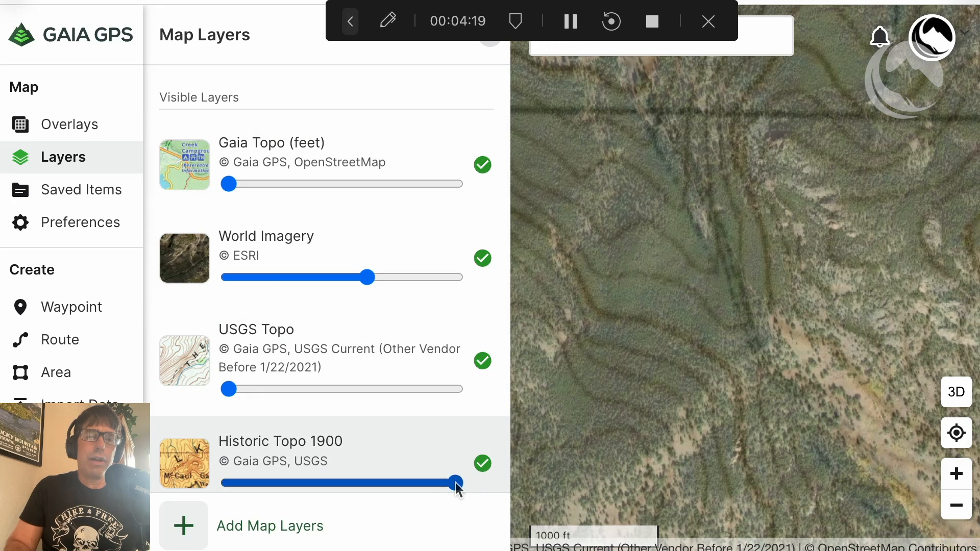
- Fade Historic Topo 1900 to zero, restore World Imagery to full, and pan until the red route shows
left_click_drag(455, 483, 228, 483)
left_click_drag(367, 278, 456, 278)
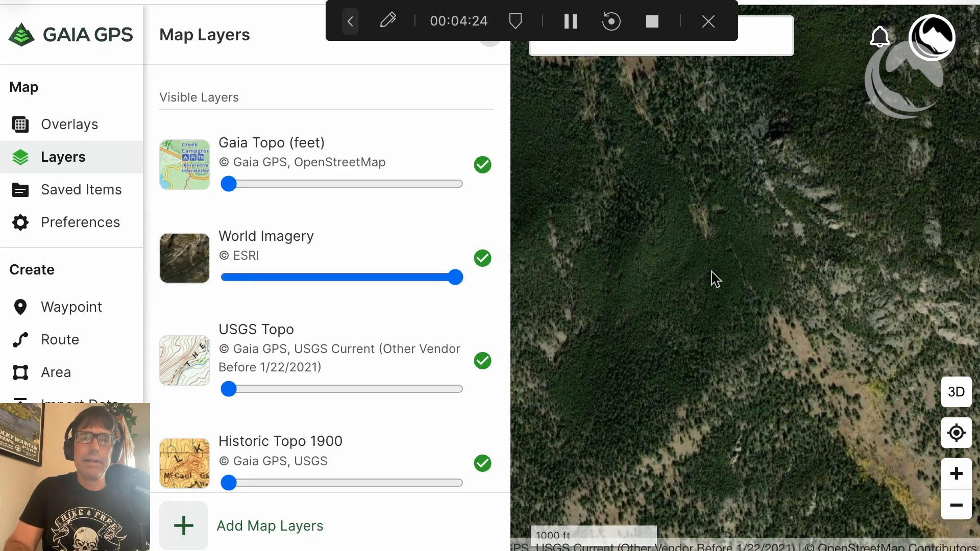
left_click_drag(684, 219, 739, 307)
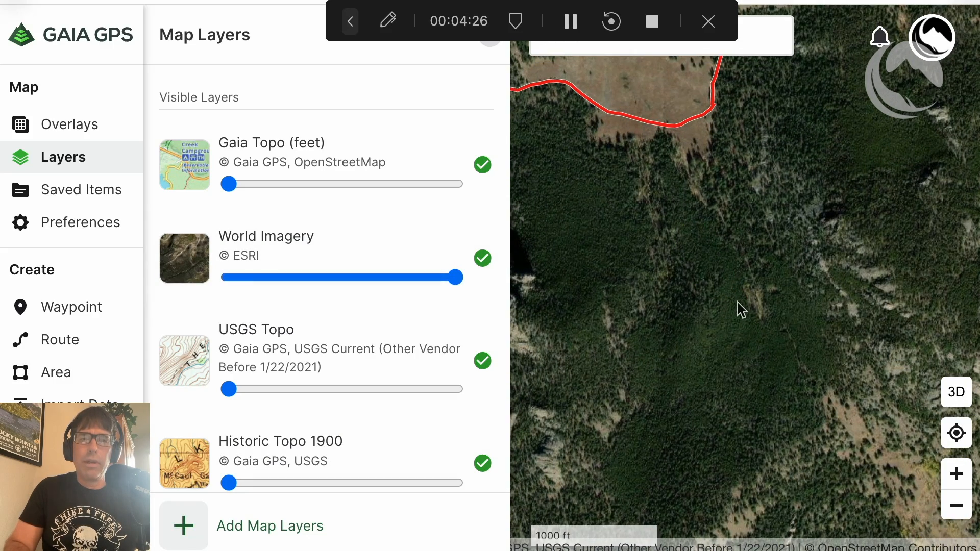
scroll(737, 302, "up", 2)
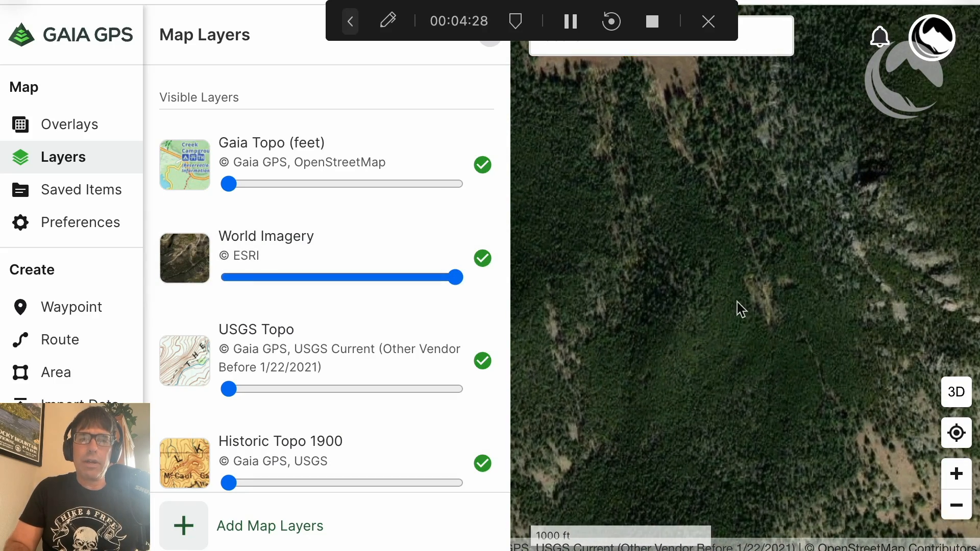
scroll(737, 302, "down", 2)
left_click_drag(712, 214, 727, 233)
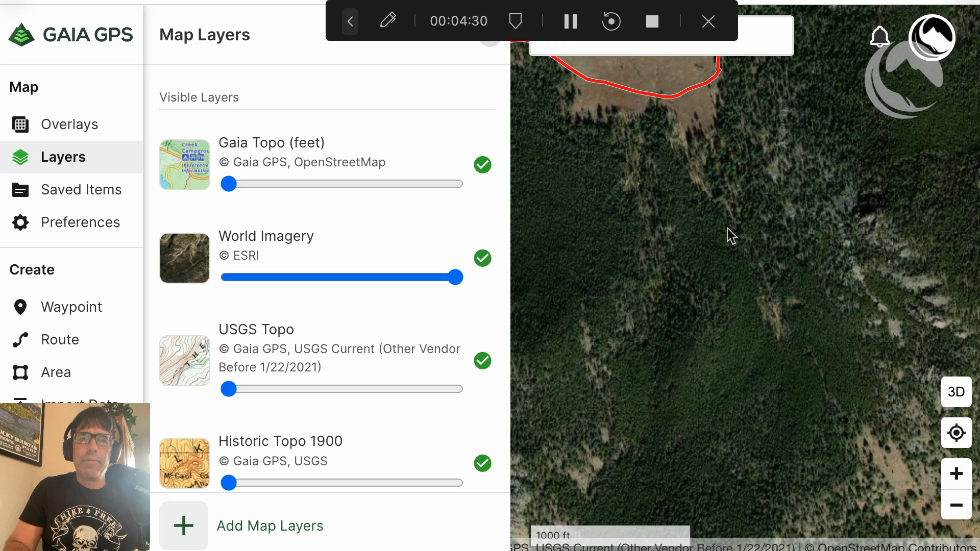
- Create a new route starting at the red route and trace points down the roadbed slope
left_click(52, 343)
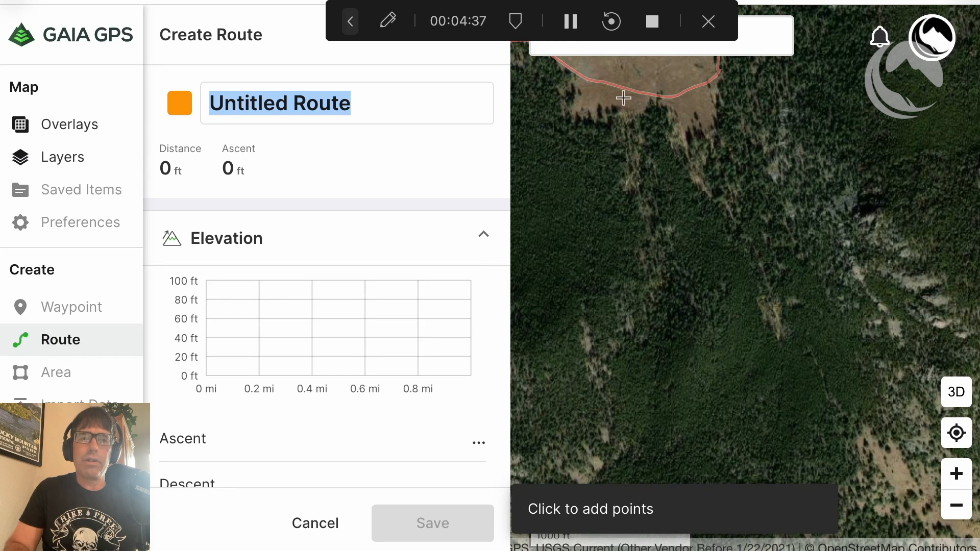
left_click(681, 98)
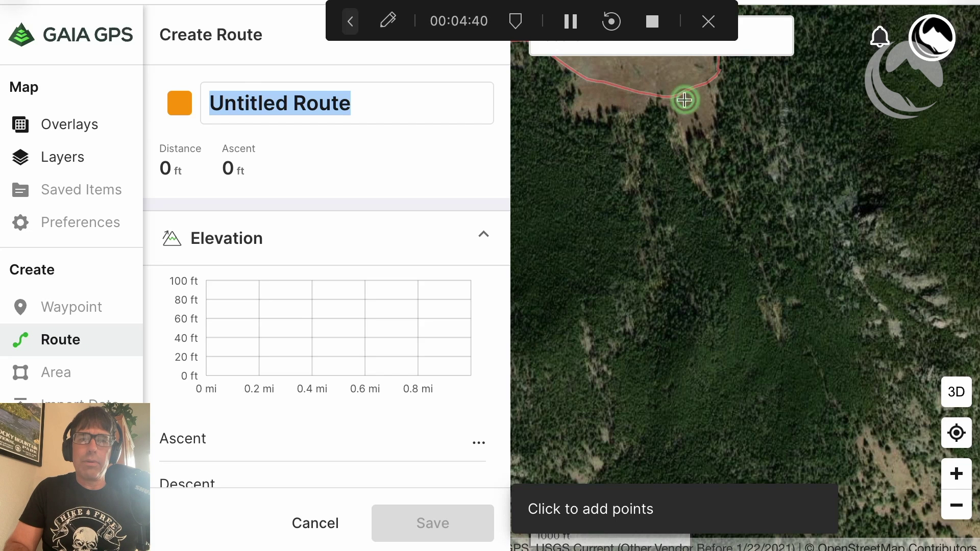
left_click(687, 150)
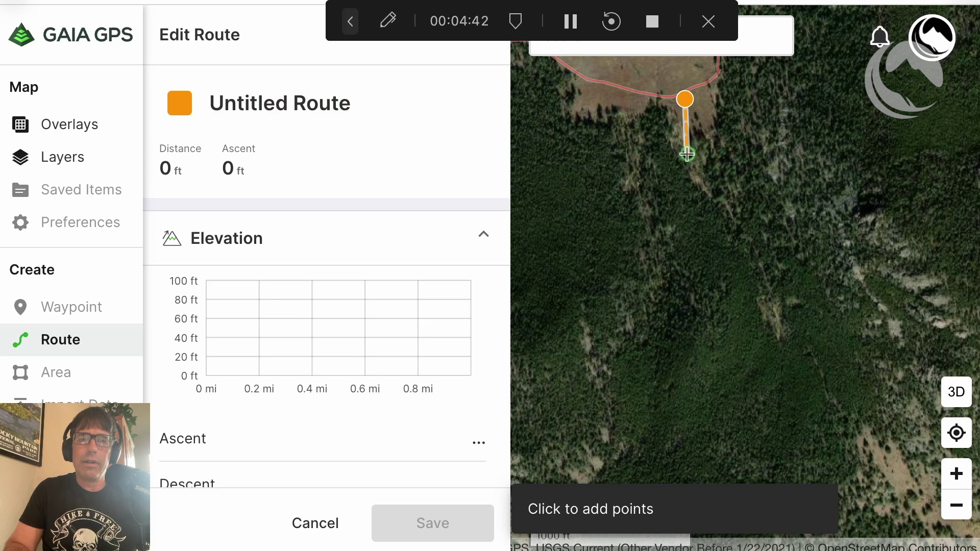
left_click(715, 199)
scroll(729, 207, "up", 3)
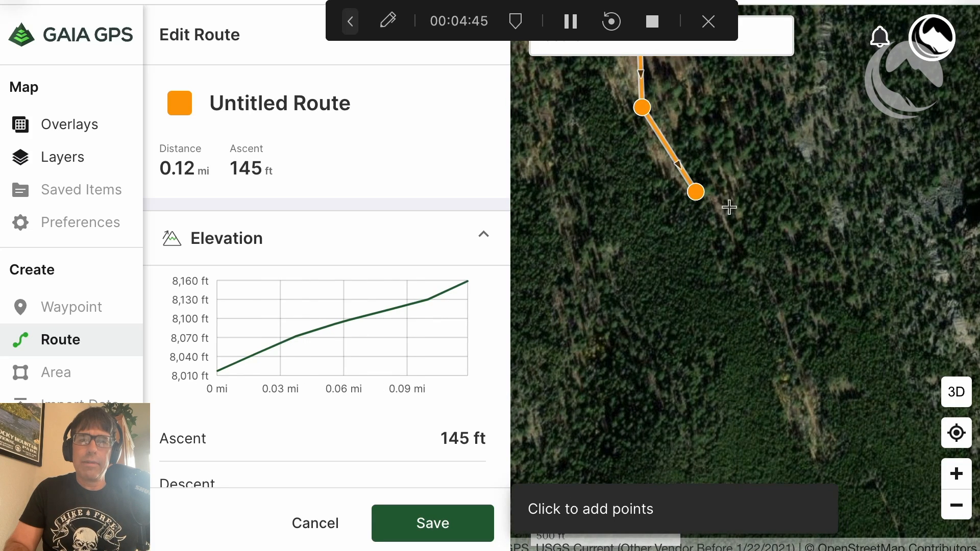
left_click(723, 218)
left_click(741, 267)
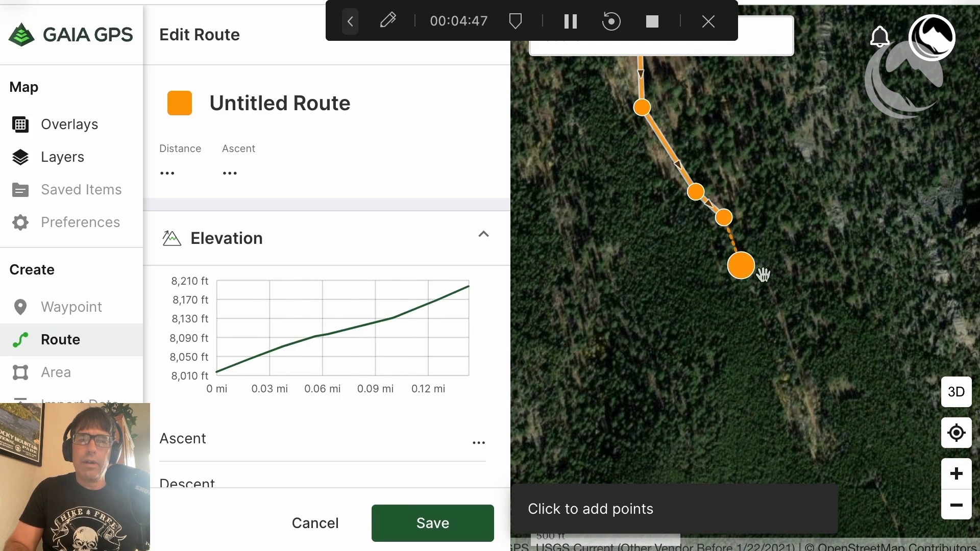
left_click(799, 388)
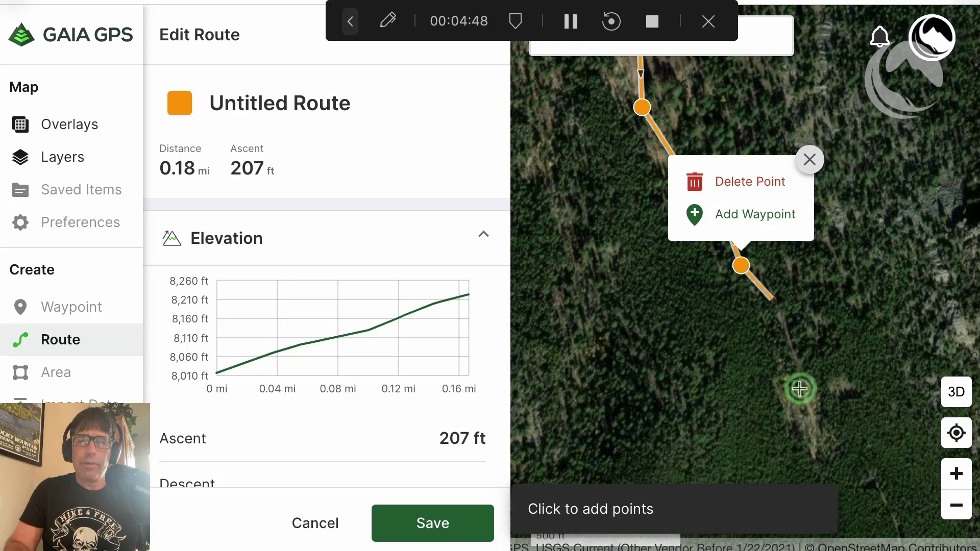
left_click(817, 444)
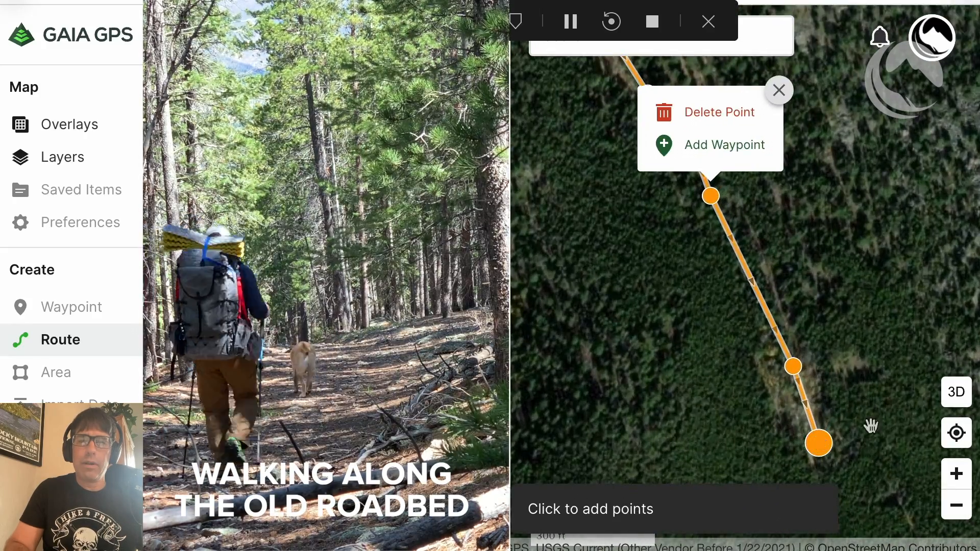
- Continue tracing the roadbed southeast, adding points as the map is shifted along it
left_click_drag(872, 426, 856, 171)
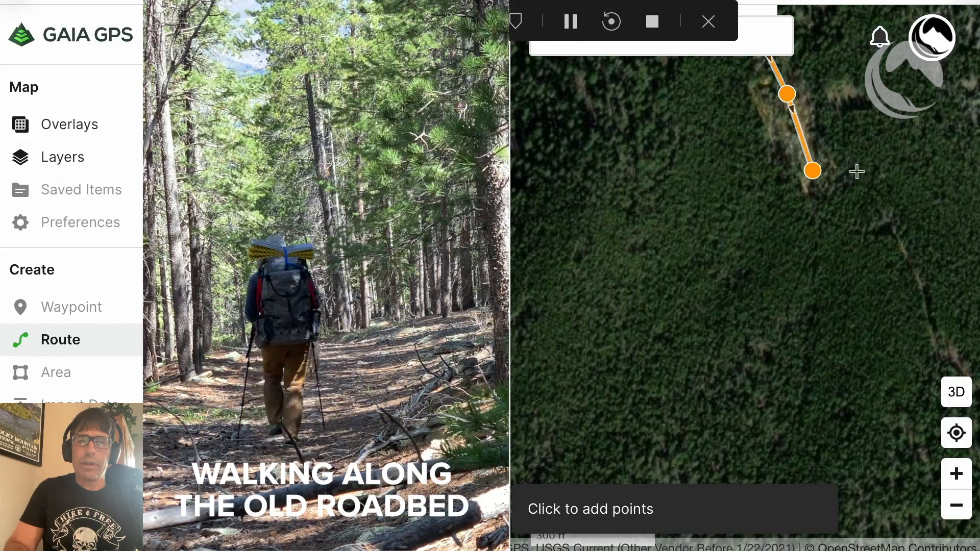
left_click(856, 171)
left_click(902, 247)
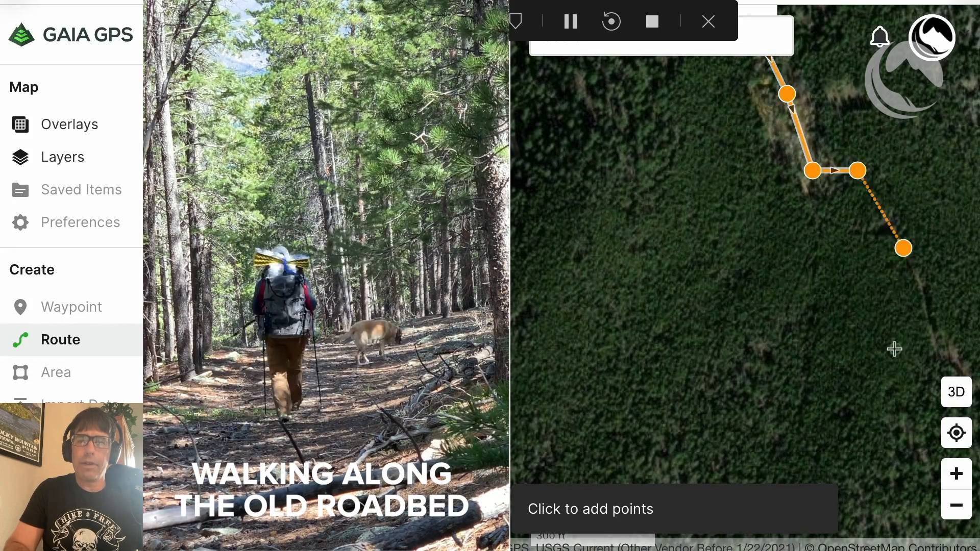
left_click_drag(894, 349, 756, 309)
left_click(801, 315)
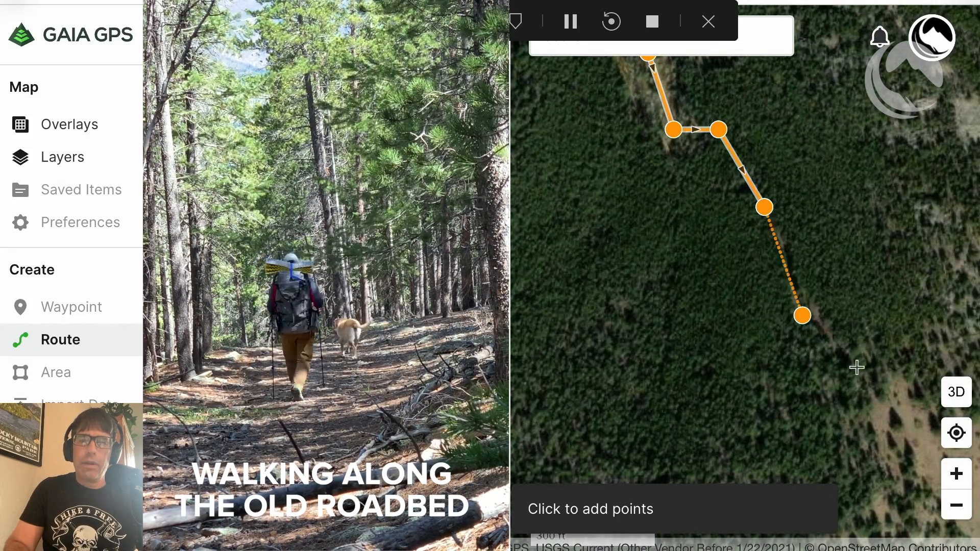
- Extend the route toward the open meadow and follow it on the map before saving
left_click(881, 395)
left_click_drag(881, 394, 821, 213)
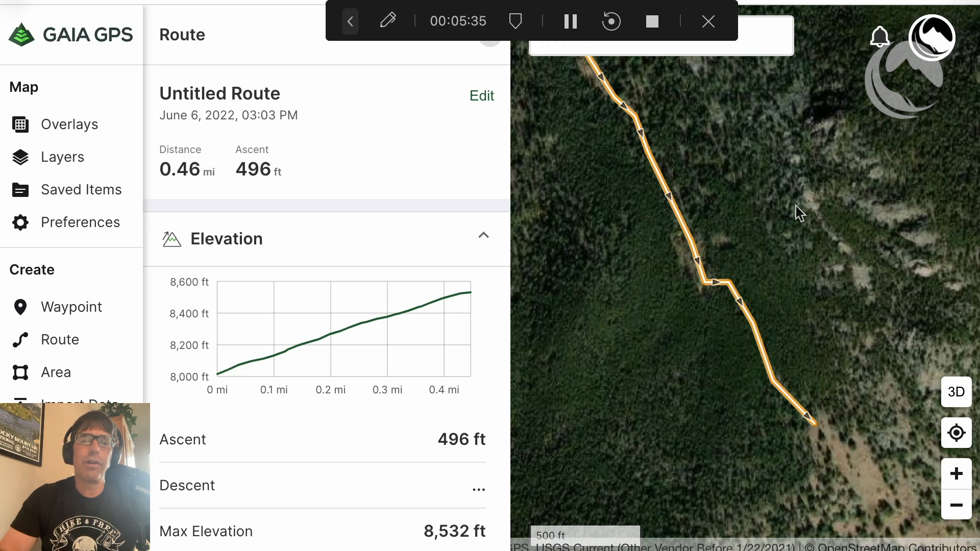
scroll(764, 209, "down", 1)
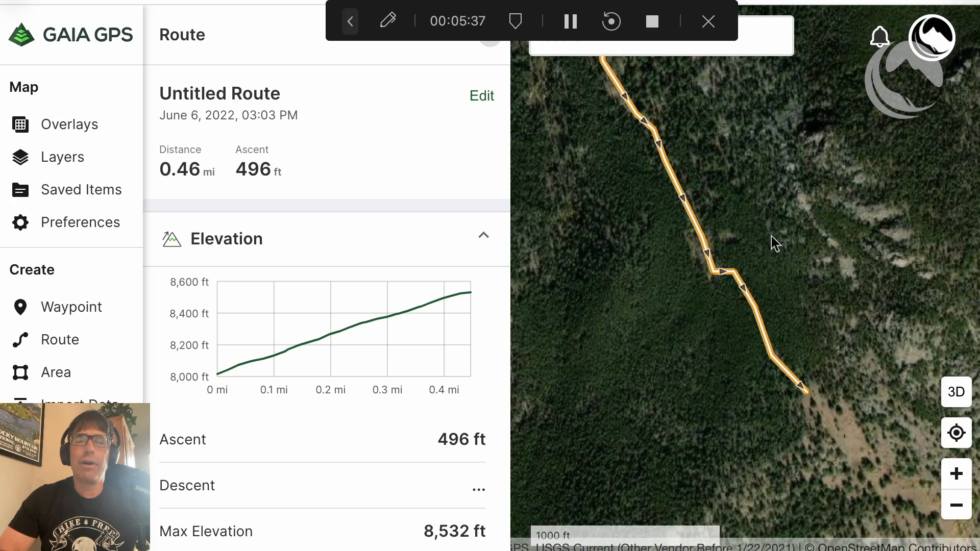